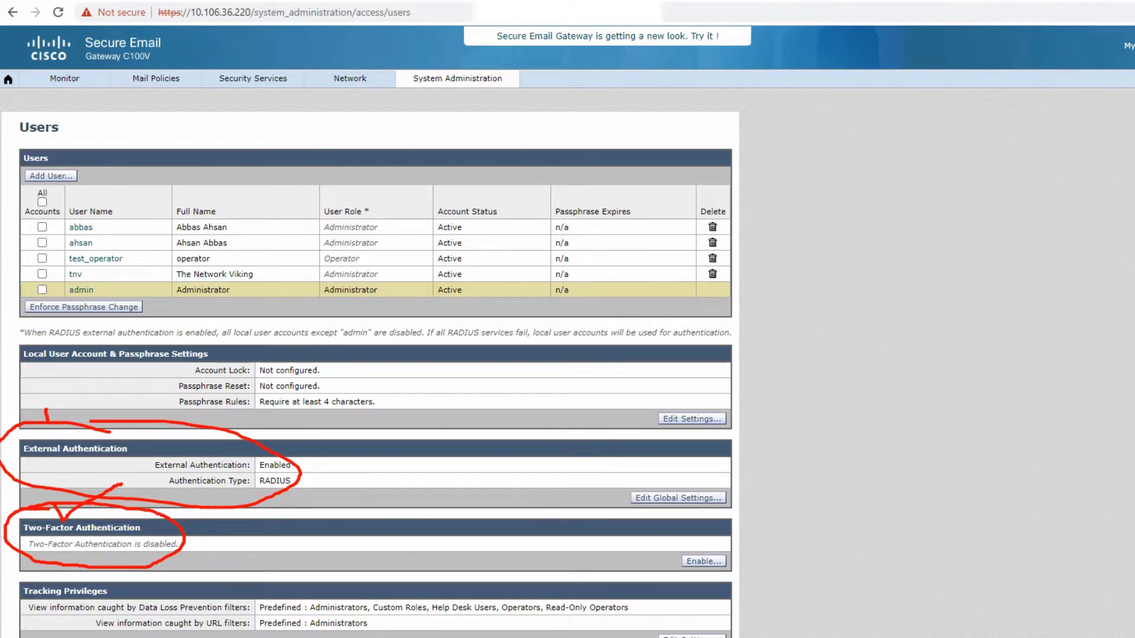
Step: Mark External Authentication, the disabled Two-Factor Authentication and Edit Global Settings in red
mouse_move(83, 508)
mouse_down()
mouse_move(107, 517)
mouse_move(131, 502)
mouse_up()
mouse_move(56, 425)
mouse_down()
mouse_move(66, 439)
mouse_move(128, 407)
mouse_up()
mouse_move(145, 527)
mouse_down()
mouse_move(167, 545)
mouse_move(237, 521)
mouse_up()
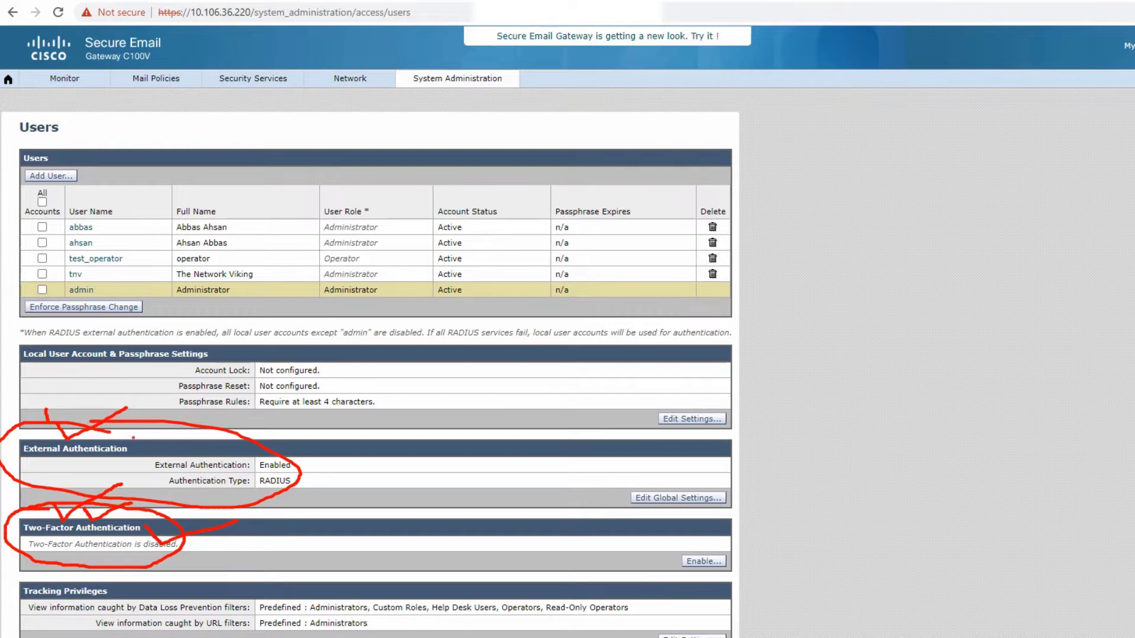
drag(144, 453, 193, 436)
mouse_move(676, 479)
mouse_down()
mouse_move(613, 491)
mouse_move(610, 515)
mouse_move(676, 525)
mouse_move(748, 505)
mouse_move(706, 464)
mouse_move(647, 484)
mouse_move(717, 491)
mouse_move(817, 415)
mouse_up()
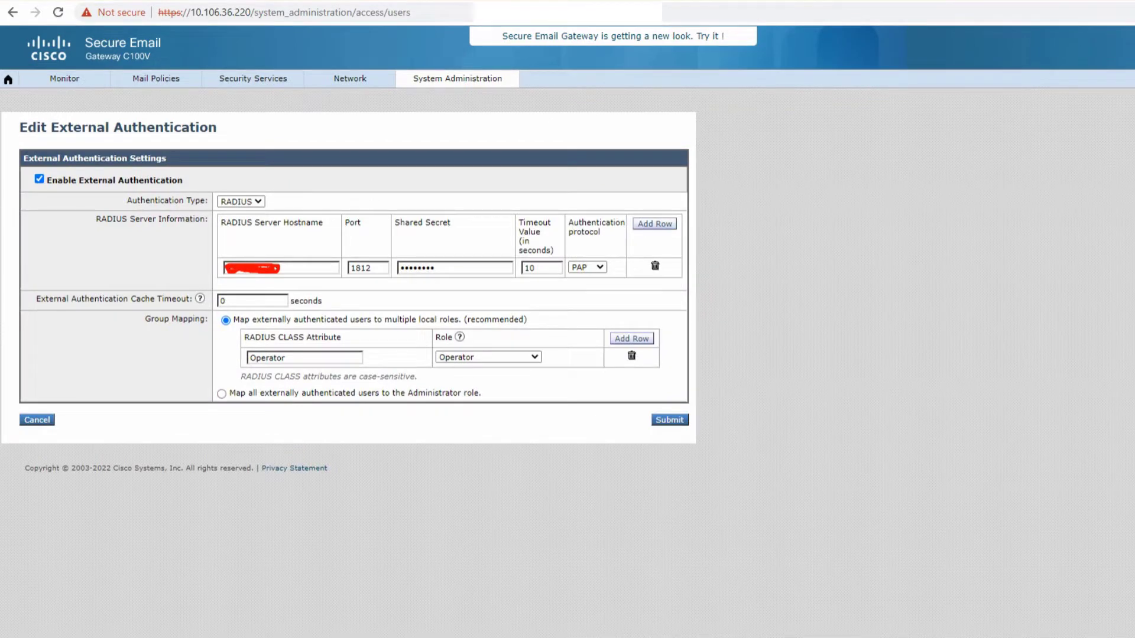
Step: Circle the enable setting, RADIUS type, hostname, port 1812 and PAP in red, ticking the hostname
mouse_move(53, 159)
mouse_down()
mouse_move(31, 160)
mouse_move(65, 198)
mouse_move(59, 160)
mouse_up()
mouse_move(218, 186)
mouse_down()
mouse_move(211, 204)
mouse_move(254, 217)
mouse_move(280, 188)
mouse_move(228, 175)
mouse_move(215, 190)
mouse_up()
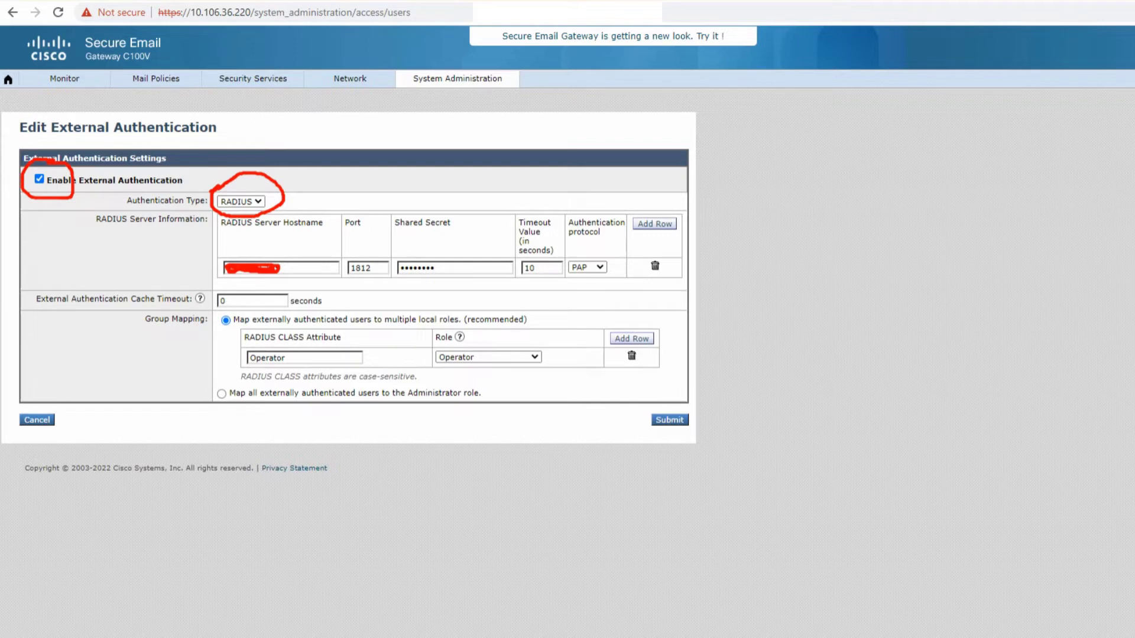
mouse_move(236, 251)
mouse_down()
mouse_move(210, 269)
mouse_move(260, 294)
mouse_move(298, 263)
mouse_move(226, 247)
mouse_move(255, 259)
mouse_move(292, 240)
mouse_up()
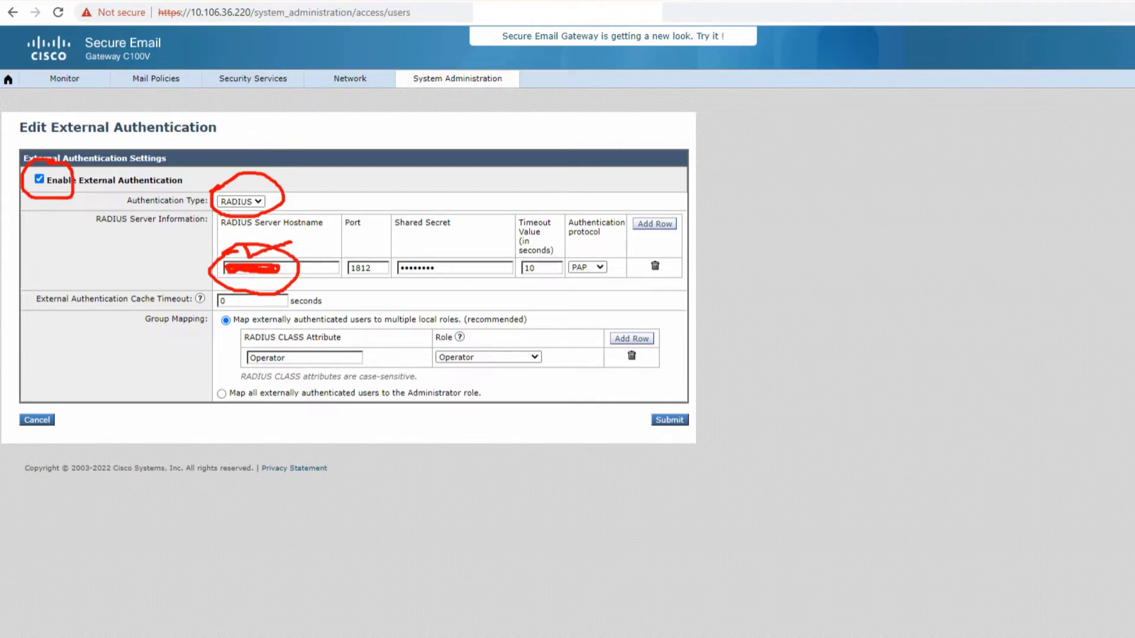
mouse_move(358, 251)
mouse_down()
mouse_move(346, 273)
mouse_move(390, 279)
mouse_move(360, 252)
mouse_move(422, 260)
mouse_move(471, 238)
mouse_move(540, 283)
mouse_move(544, 257)
mouse_move(531, 251)
mouse_up()
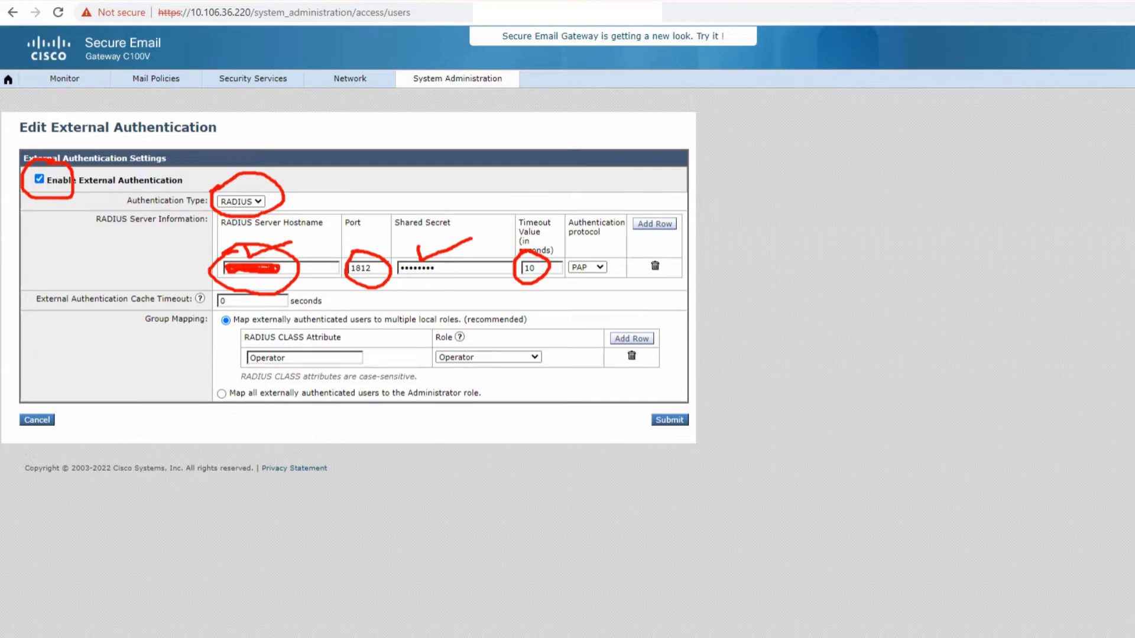
mouse_move(596, 247)
mouse_down()
mouse_move(574, 250)
mouse_move(585, 287)
mouse_move(620, 257)
mouse_move(596, 248)
mouse_up()
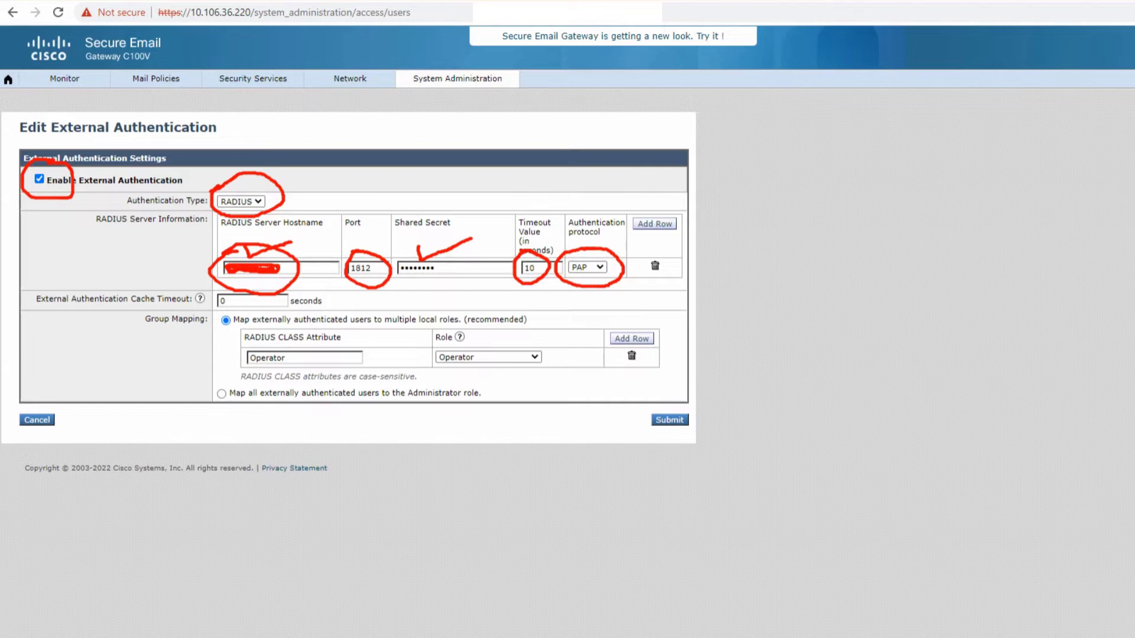
drag(169, 282, 226, 269)
Step: Check the Role list, then circle the Operator CLASS attribute, Operator role and 10-second timeout
click(488, 357)
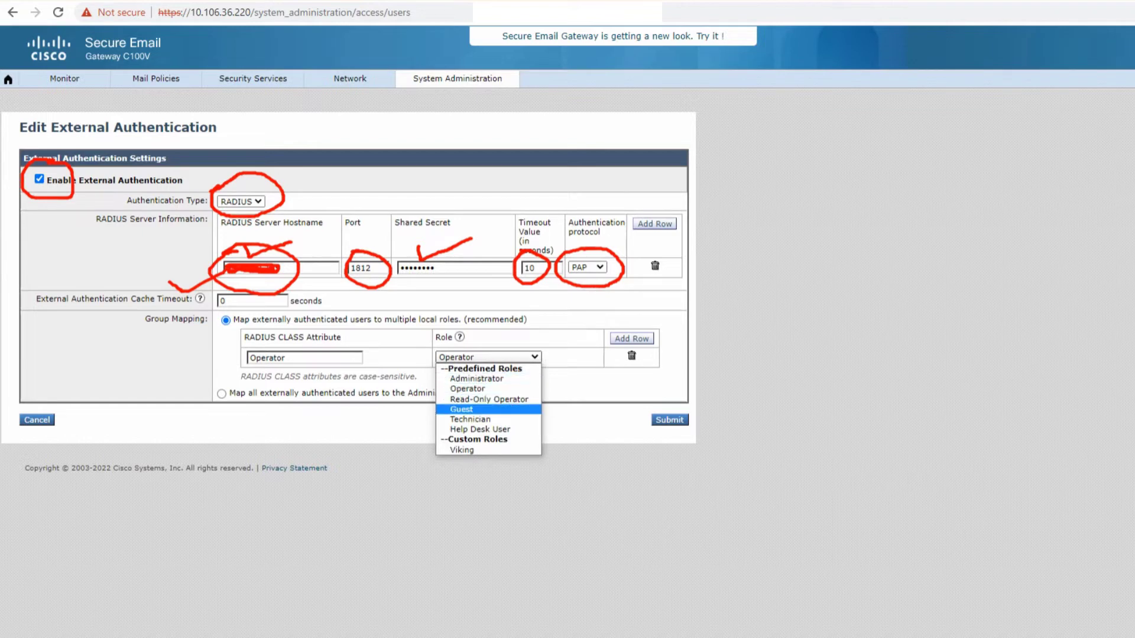
key(Escape)
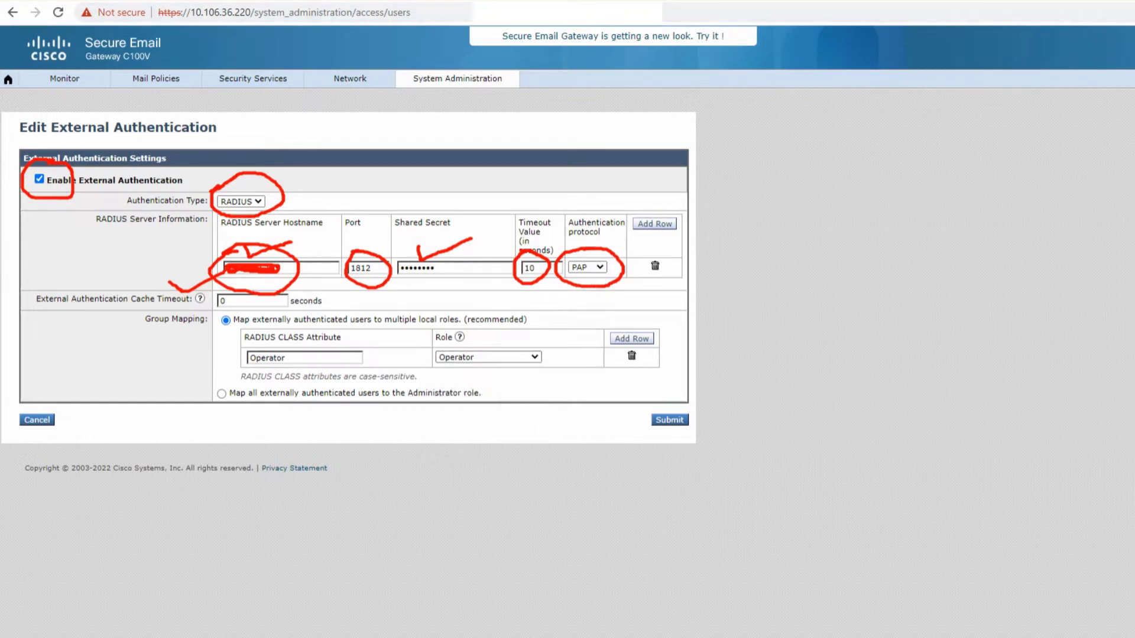
mouse_move(293, 343)
mouse_down()
mouse_move(271, 334)
mouse_move(227, 369)
mouse_move(278, 384)
mouse_move(308, 353)
mouse_up()
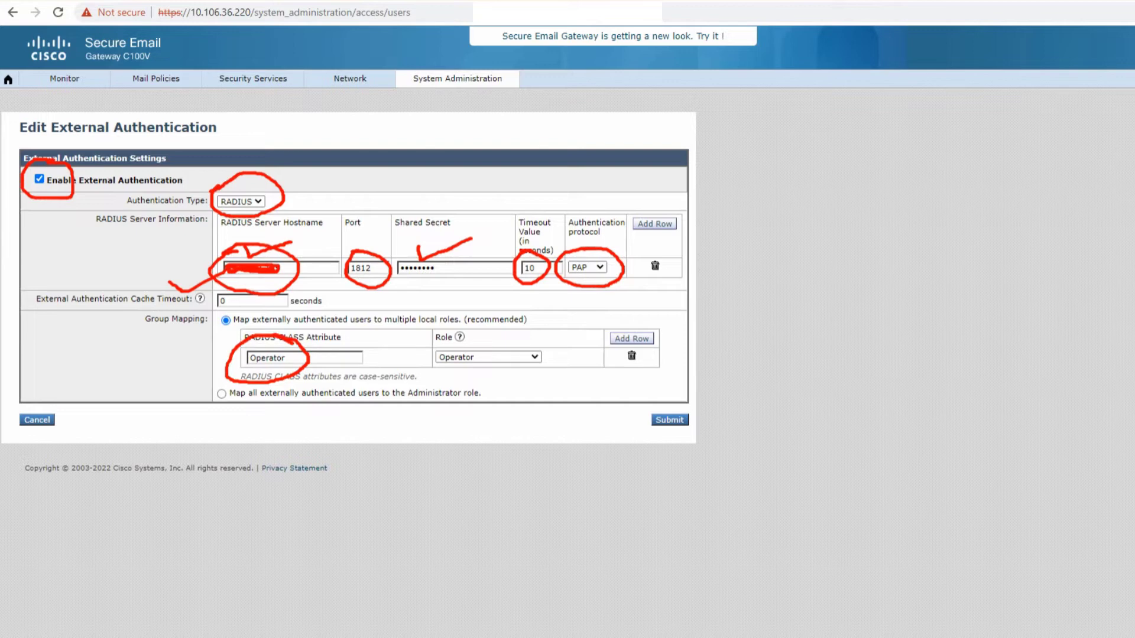
mouse_move(459, 290)
mouse_down()
mouse_move(459, 347)
mouse_move(441, 328)
mouse_move(486, 326)
mouse_move(459, 347)
mouse_up()
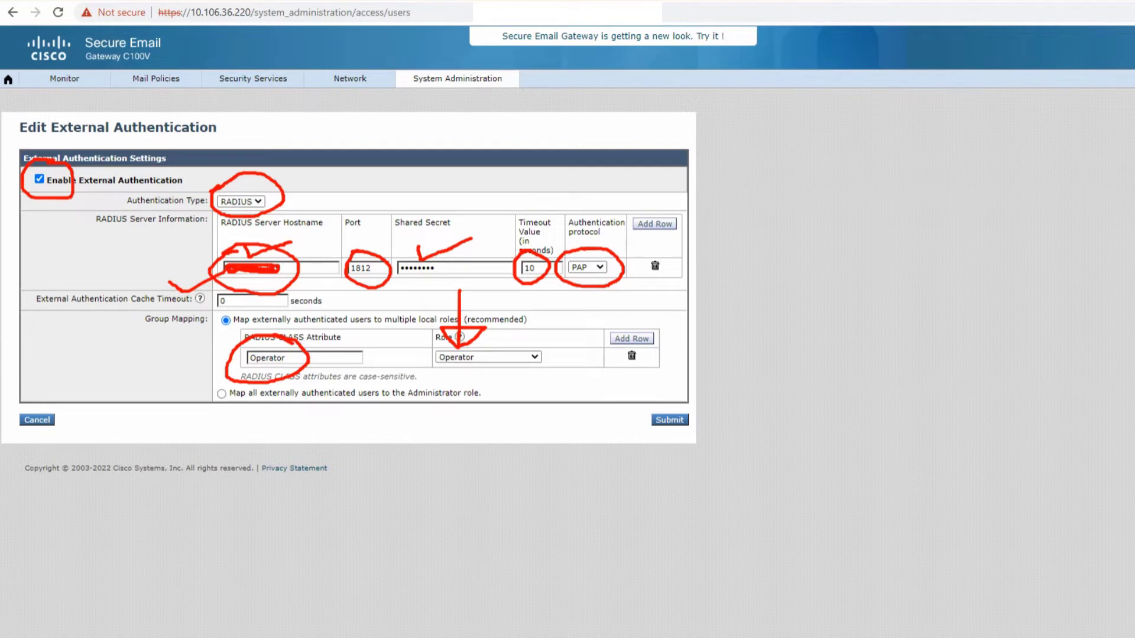
mouse_move(476, 336)
mouse_down()
mouse_move(421, 383)
mouse_move(472, 342)
mouse_move(513, 369)
mouse_move(434, 387)
mouse_move(445, 348)
mouse_move(482, 378)
mouse_move(459, 348)
mouse_move(463, 390)
mouse_up()
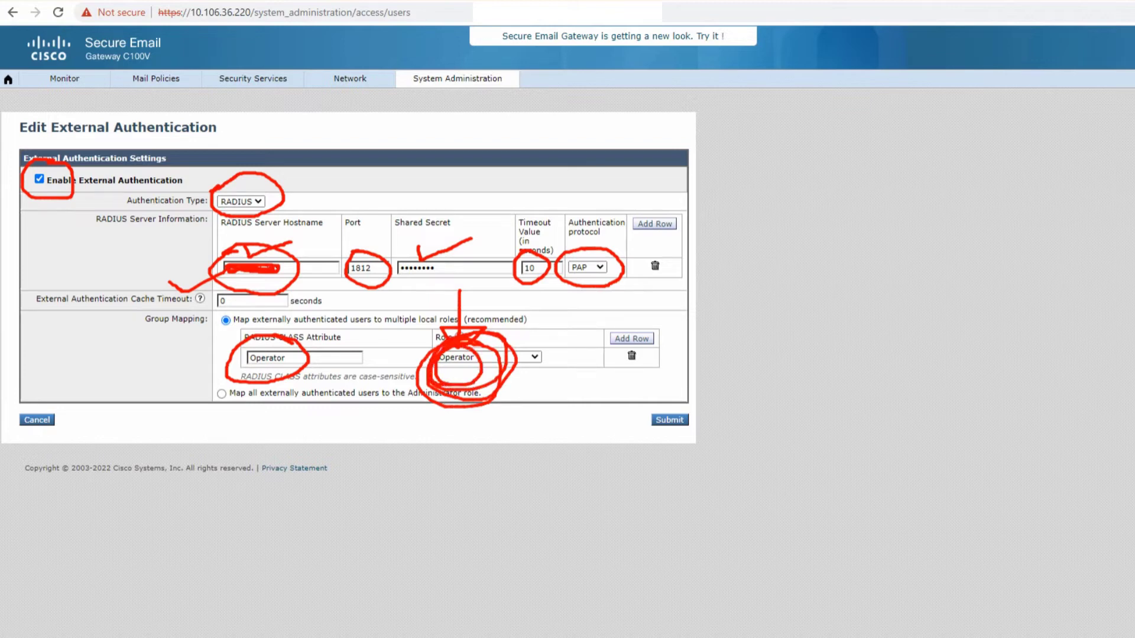
mouse_move(276, 338)
mouse_down()
mouse_move(233, 352)
mouse_move(263, 381)
mouse_move(260, 339)
mouse_move(239, 371)
mouse_move(287, 379)
mouse_move(275, 342)
mouse_move(247, 343)
mouse_move(242, 362)
mouse_move(285, 371)
mouse_move(195, 362)
mouse_move(289, 385)
mouse_move(242, 332)
mouse_move(216, 378)
mouse_move(311, 387)
mouse_move(265, 329)
mouse_move(248, 378)
mouse_up()
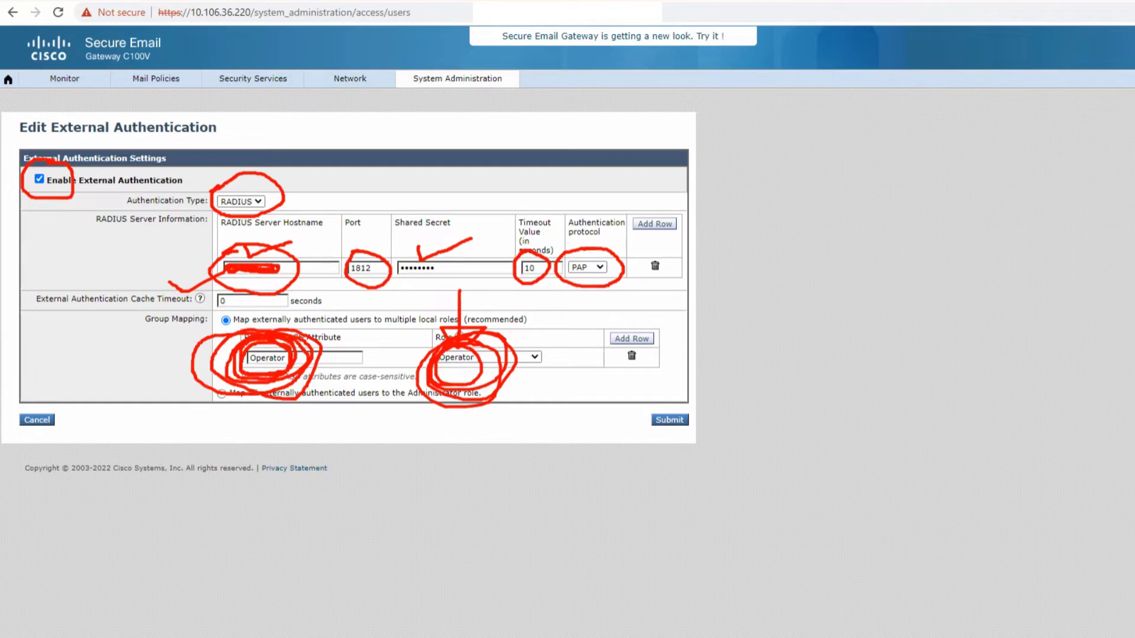
drag(420, 340, 472, 400)
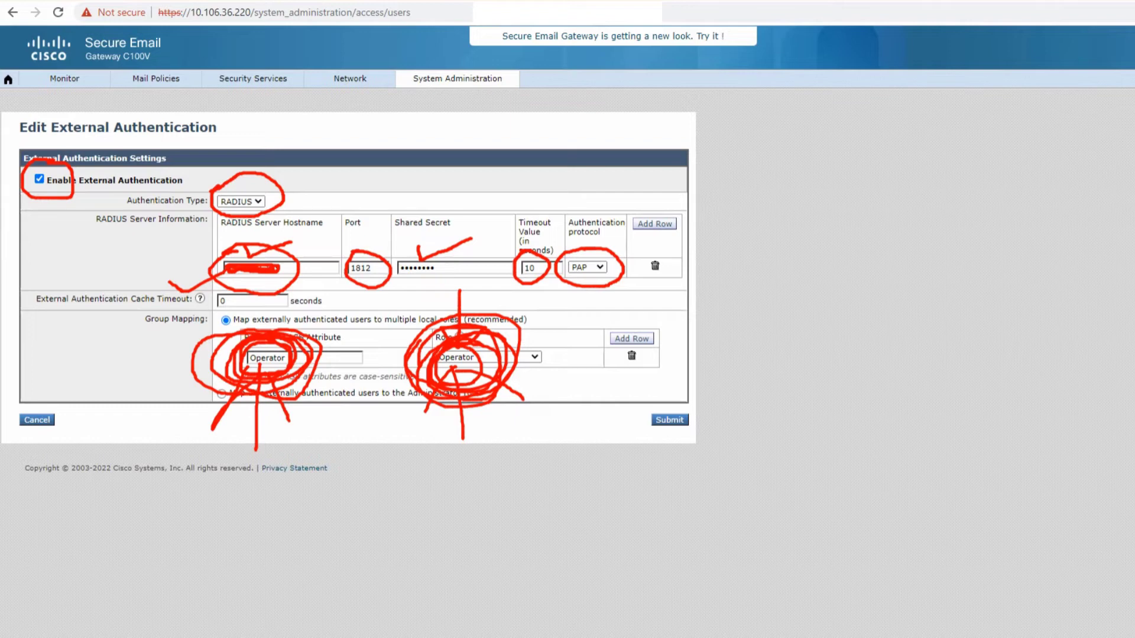
mouse_move(533, 187)
mouse_down()
mouse_move(507, 280)
mouse_move(559, 264)
mouse_move(544, 196)
mouse_move(526, 189)
mouse_up()
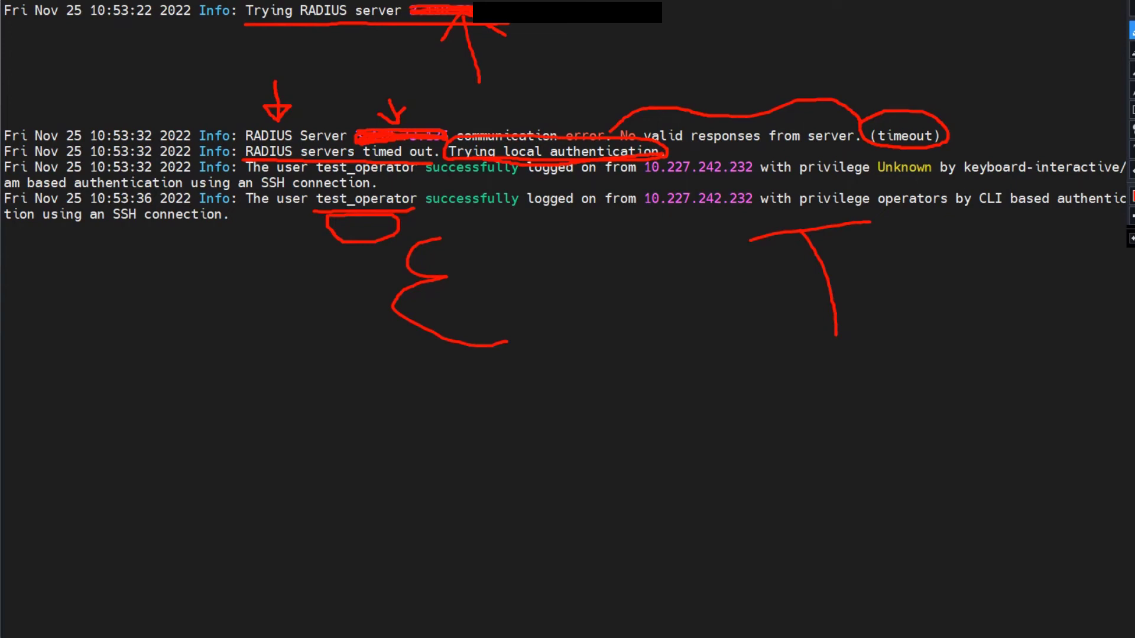
Step: Finish a red 'TWO' beside the logs, bracket and circle it, with an arrow pointing up at it
mouse_move(847, 266)
mouse_down()
mouse_move(861, 288)
mouse_move(876, 269)
mouse_move(925, 300)
mouse_move(913, 251)
mouse_move(933, 288)
mouse_move(993, 276)
mouse_move(948, 244)
mouse_up()
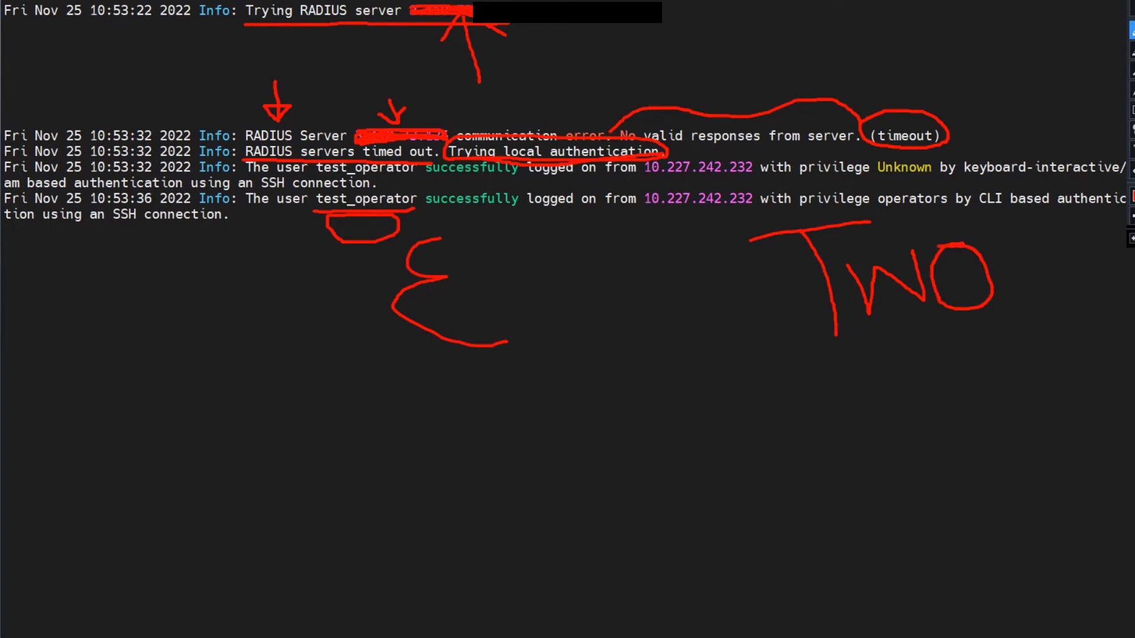
mouse_move(749, 211)
mouse_down()
mouse_move(695, 290)
mouse_move(823, 390)
mouse_up()
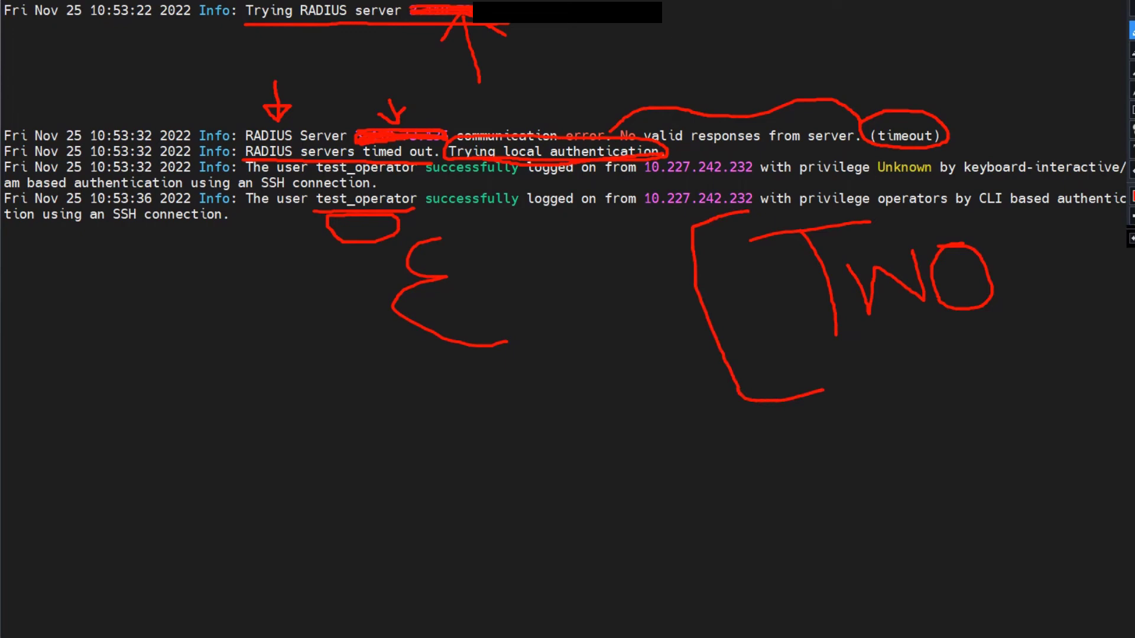
mouse_move(922, 177)
mouse_down()
mouse_move(995, 165)
mouse_move(1063, 331)
mouse_move(1007, 352)
mouse_up()
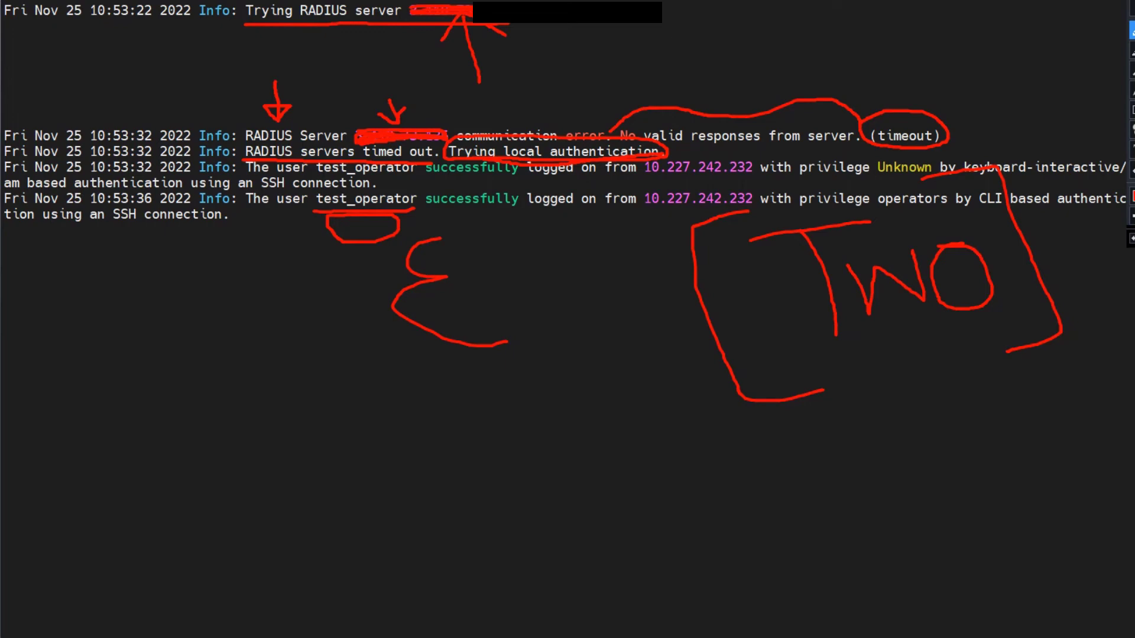
drag(905, 349, 966, 557)
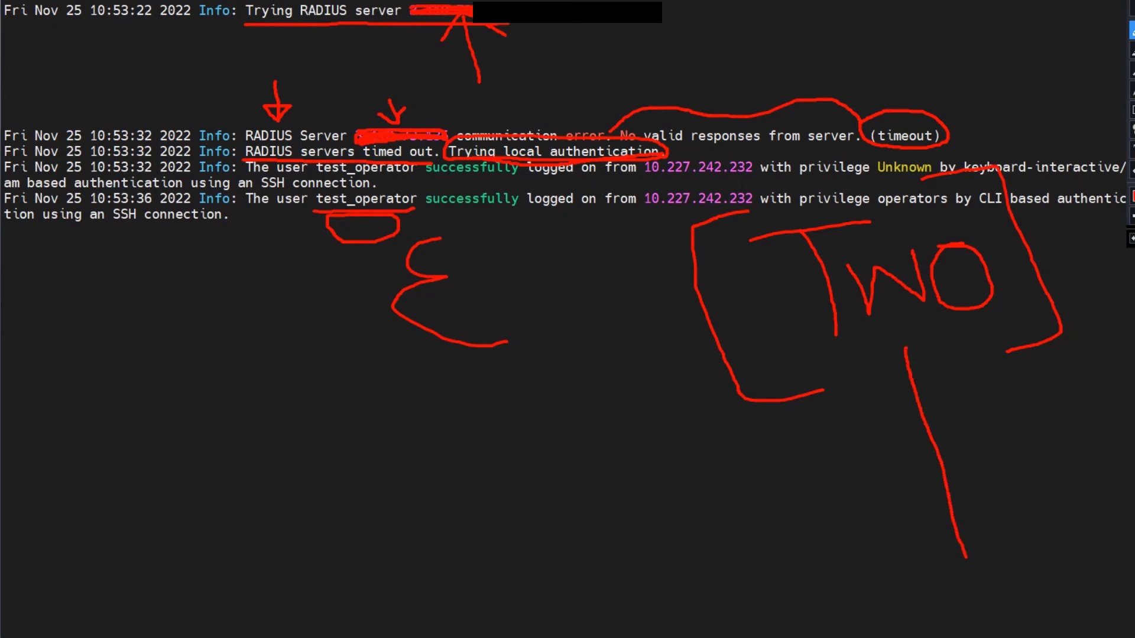
drag(905, 347, 867, 417)
drag(905, 346, 983, 397)
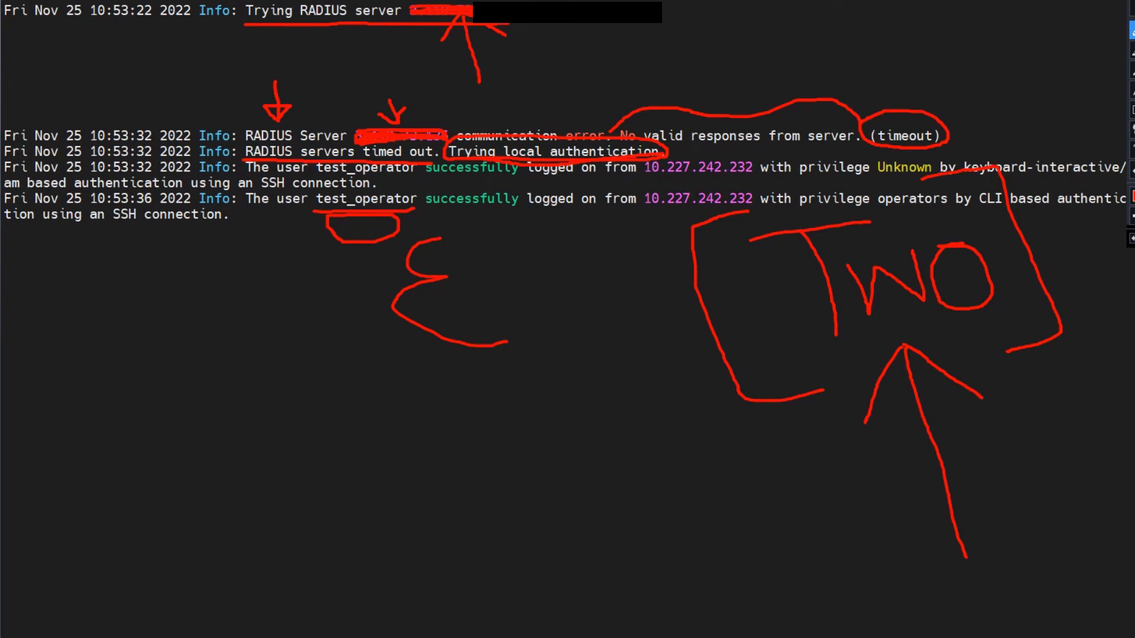
mouse_move(763, 438)
mouse_down()
mouse_move(674, 416)
mouse_move(1090, 221)
mouse_move(680, 469)
mouse_move(674, 410)
mouse_up()
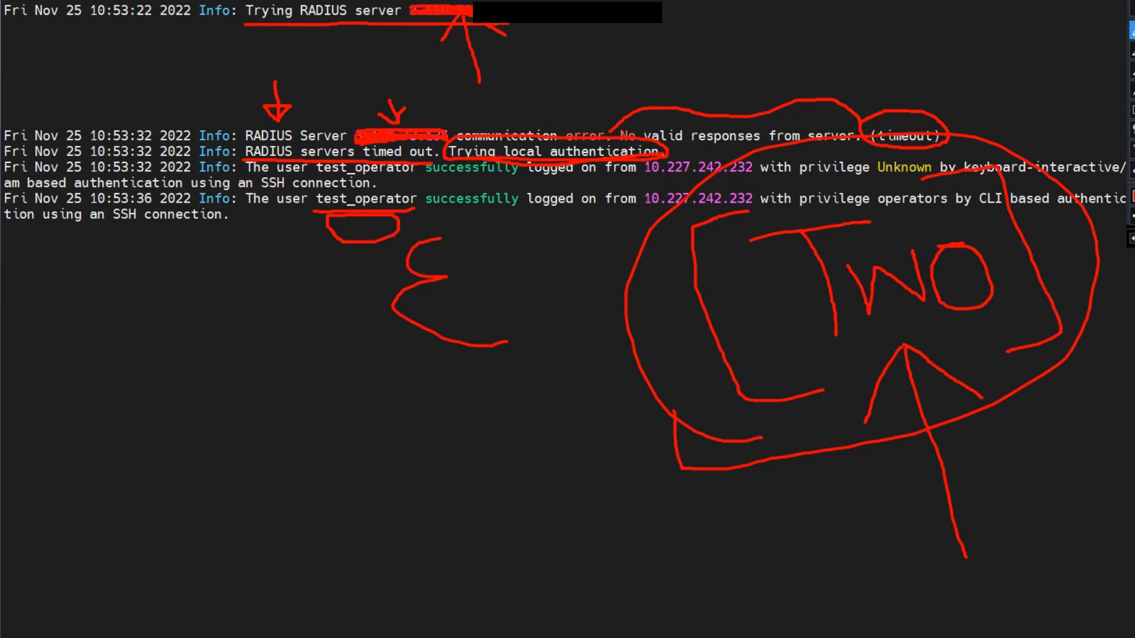
Step: Write a red R, tick the timeout line and arrow to 'Trying local authentication'
drag(341, 402, 344, 485)
mouse_move(334, 406)
mouse_down()
mouse_move(386, 390)
mouse_move(350, 447)
mouse_move(352, 437)
mouse_move(436, 480)
mouse_up()
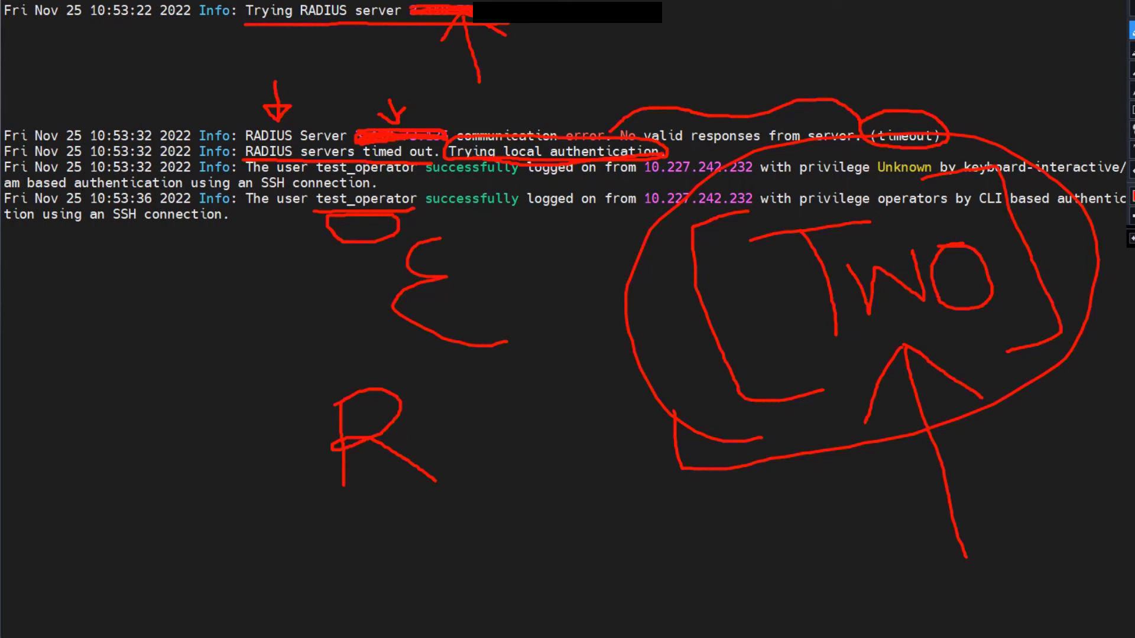
mouse_move(493, 106)
mouse_down()
mouse_move(509, 117)
mouse_move(635, 69)
mouse_up()
drag(505, 163, 511, 278)
mouse_move(457, 198)
mouse_down()
mouse_move(497, 160)
mouse_move(546, 211)
mouse_up()
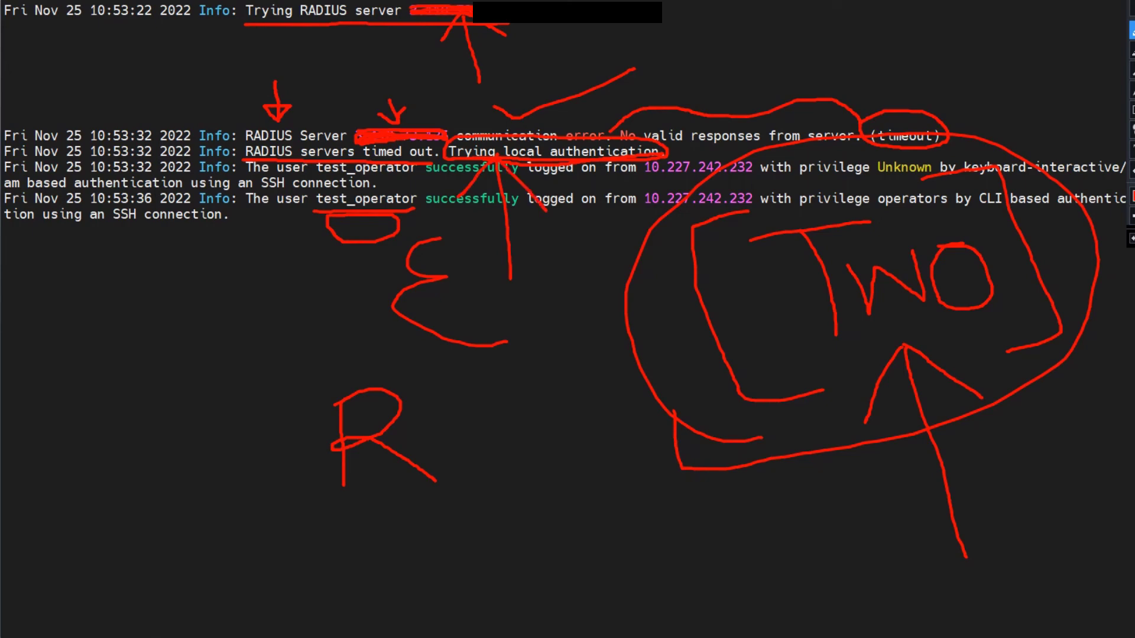